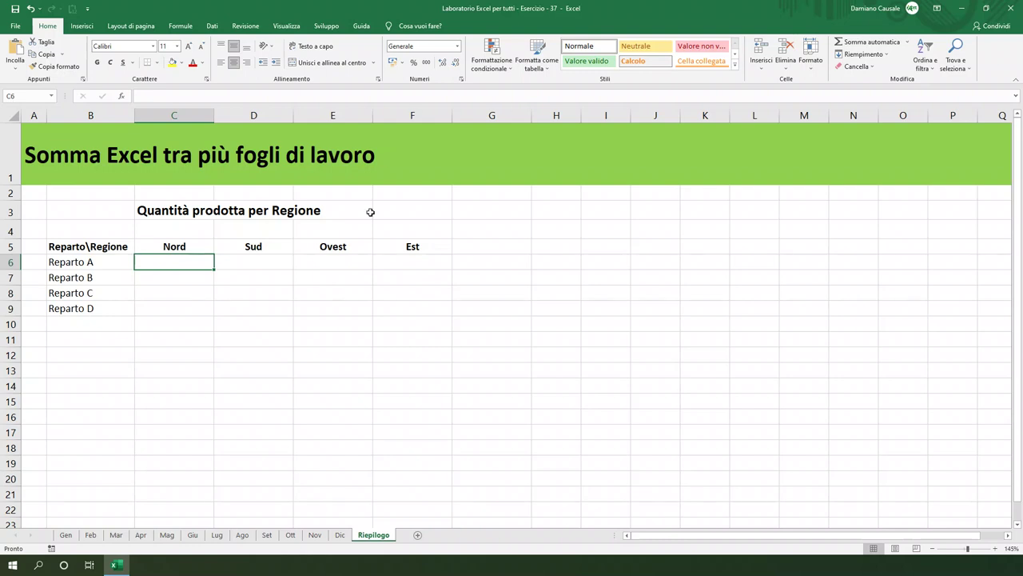
- Review the Gen and Dic monthly sheets' data, then return to the Riepilogo sheet
left_click(67, 537)
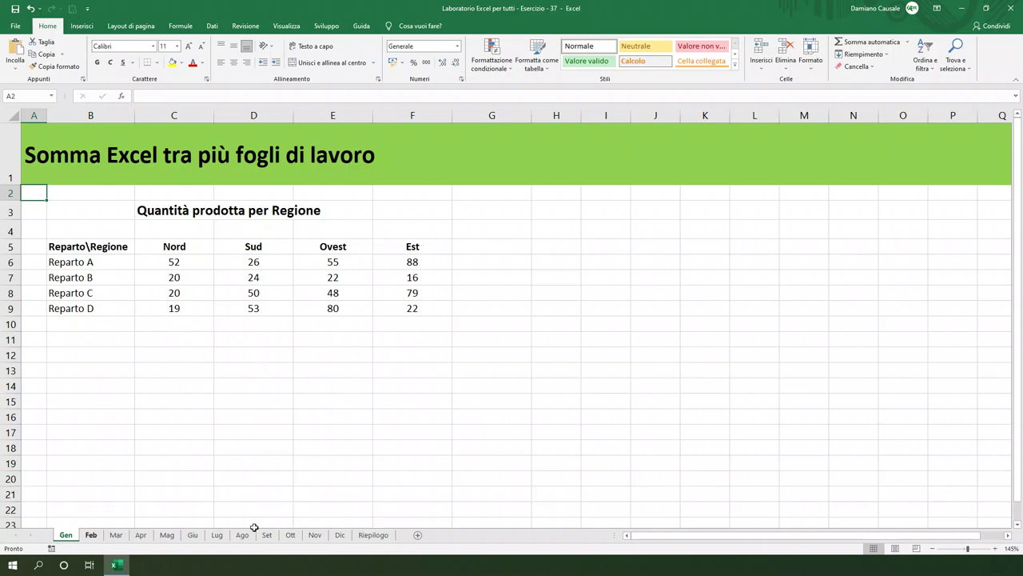
left_click(339, 536)
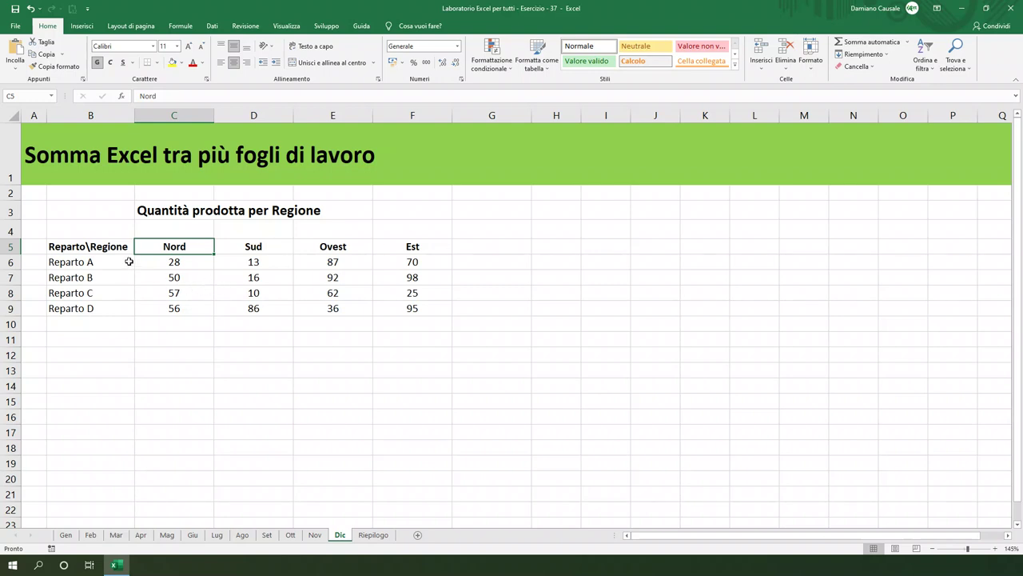
left_click(113, 305)
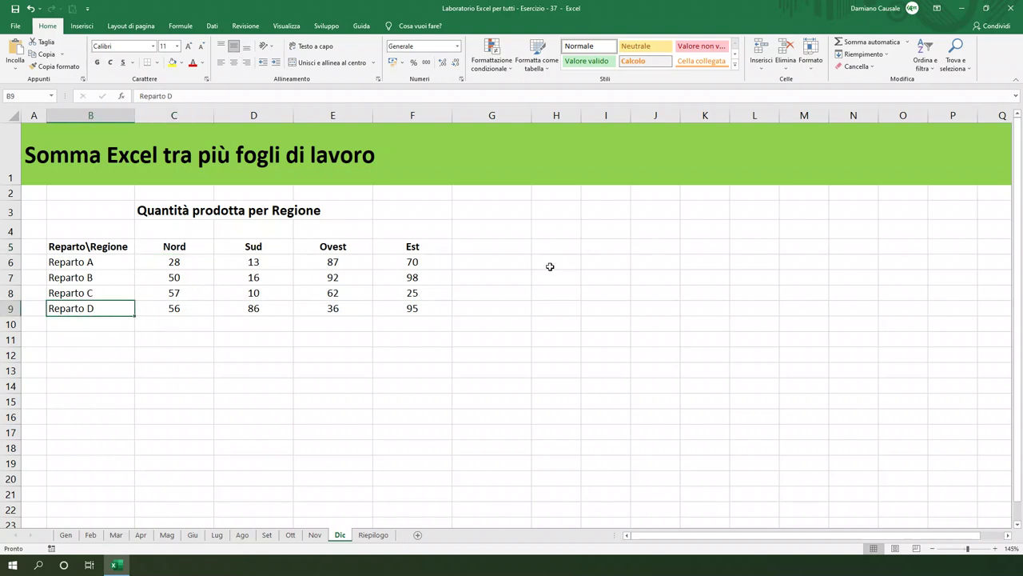
left_click(373, 535)
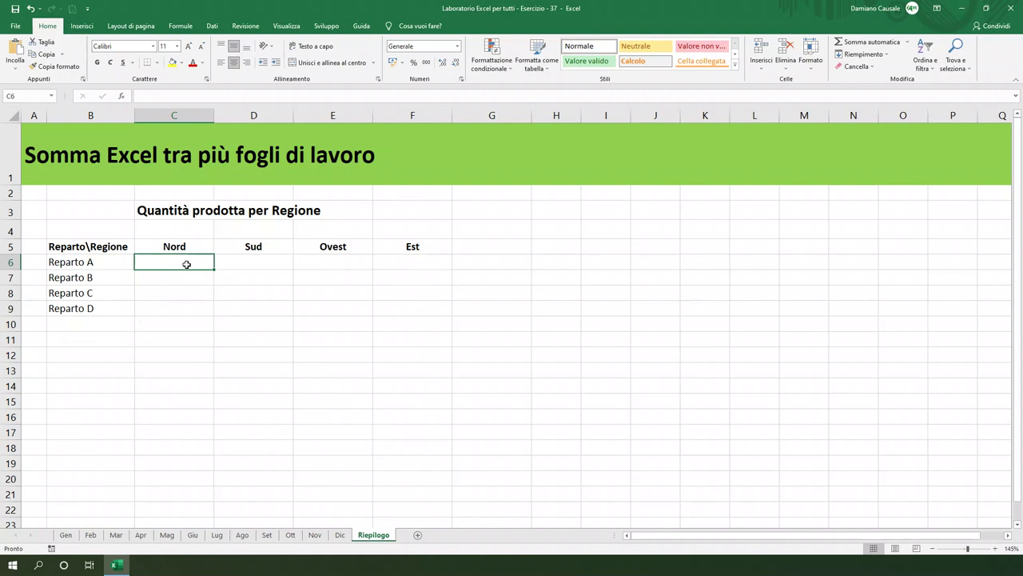
- Abandon a sheet-by-sheet Gen!C6+Feb!C6 formula and select the C6:F9 results area instead
type("=")
left_click(67, 535)
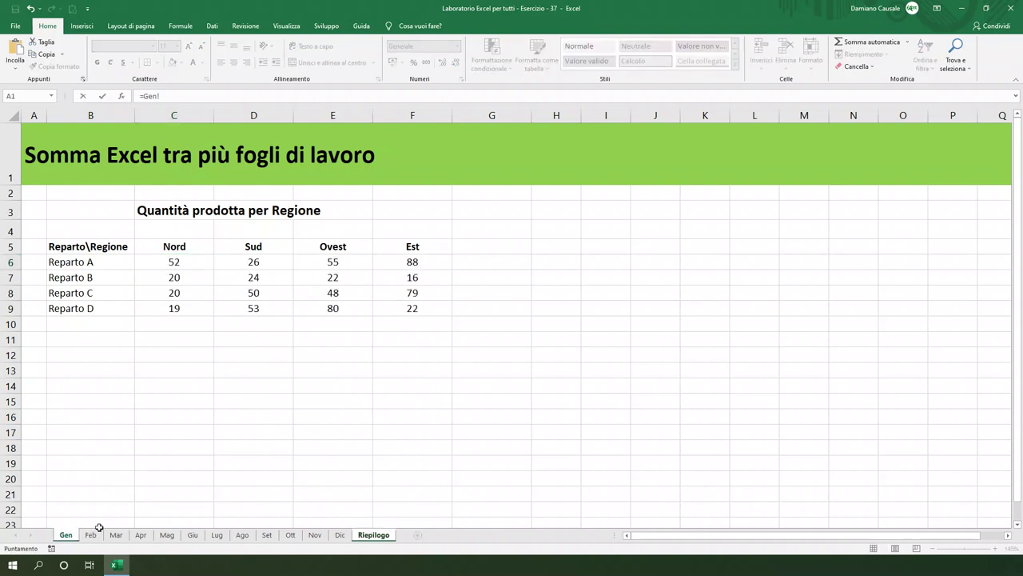
left_click(170, 259)
type("+")
left_click(94, 536)
left_click(199, 264)
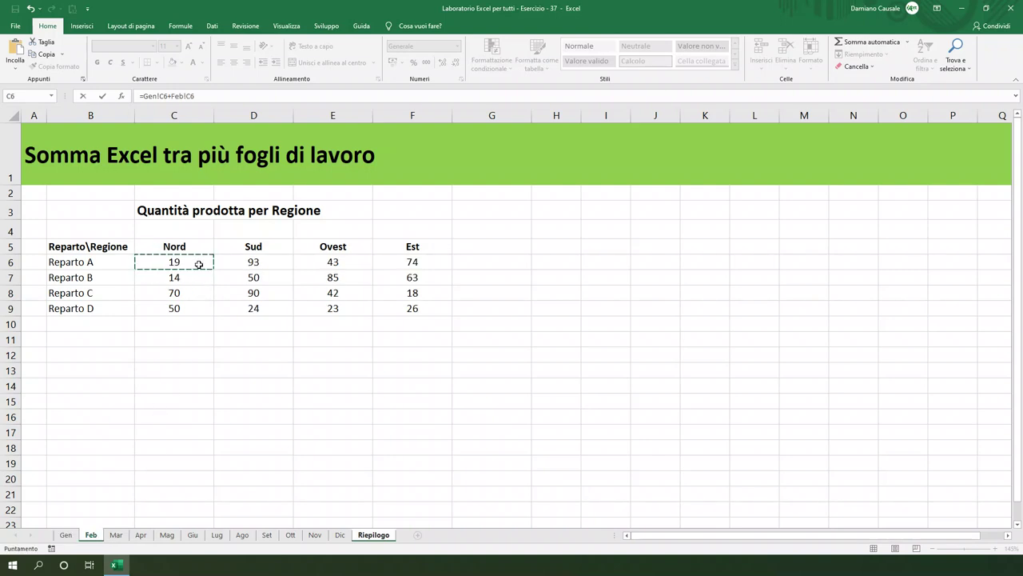
key("Escape")
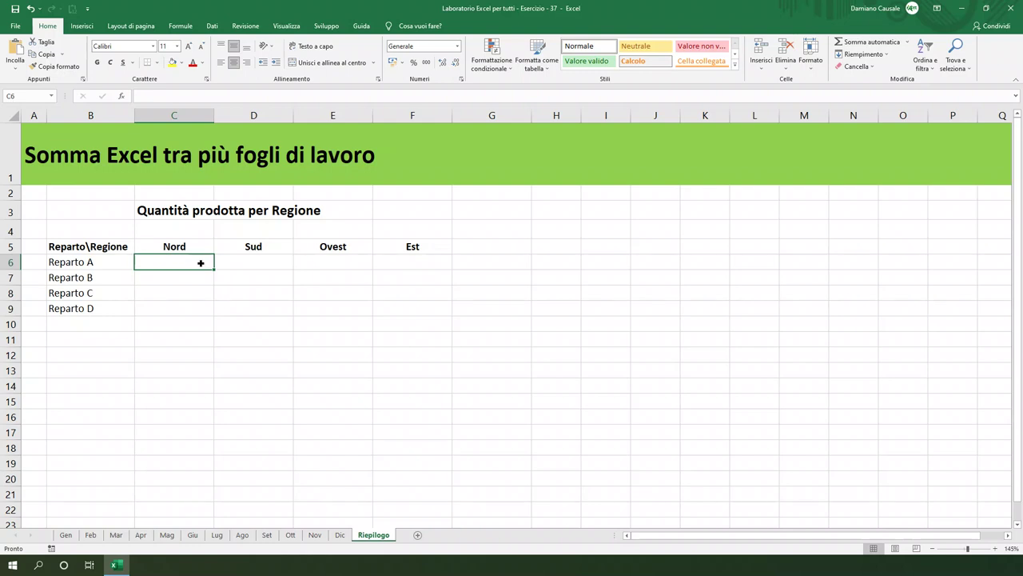
mouse_move(201, 262)
left_mouse_down()
mouse_move(352, 283)
mouse_move(406, 308)
left_mouse_up()
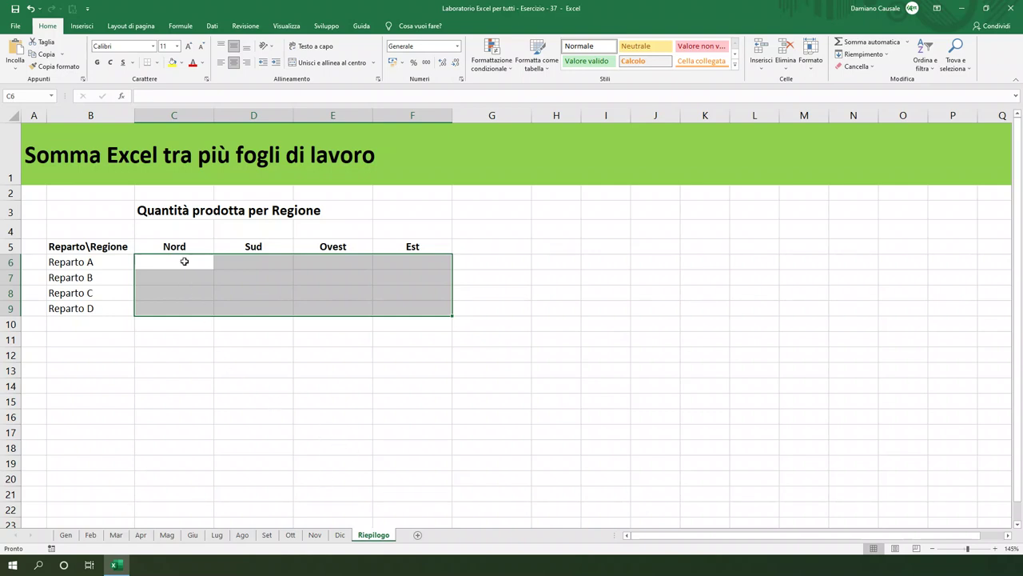
- Enter =SOMMA( with a 3D reference spanning sheets Gen through Dic
type("=")
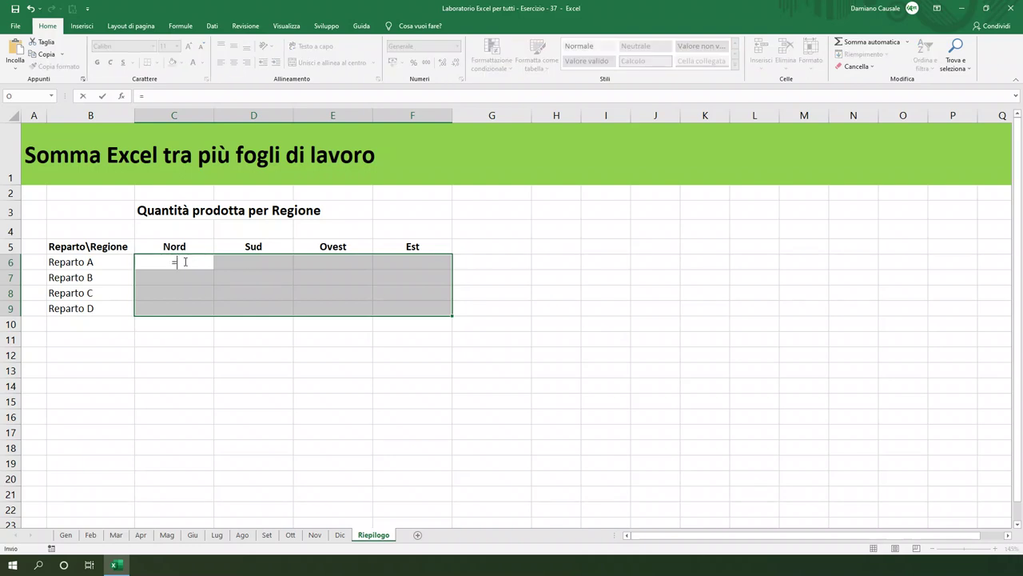
type("som")
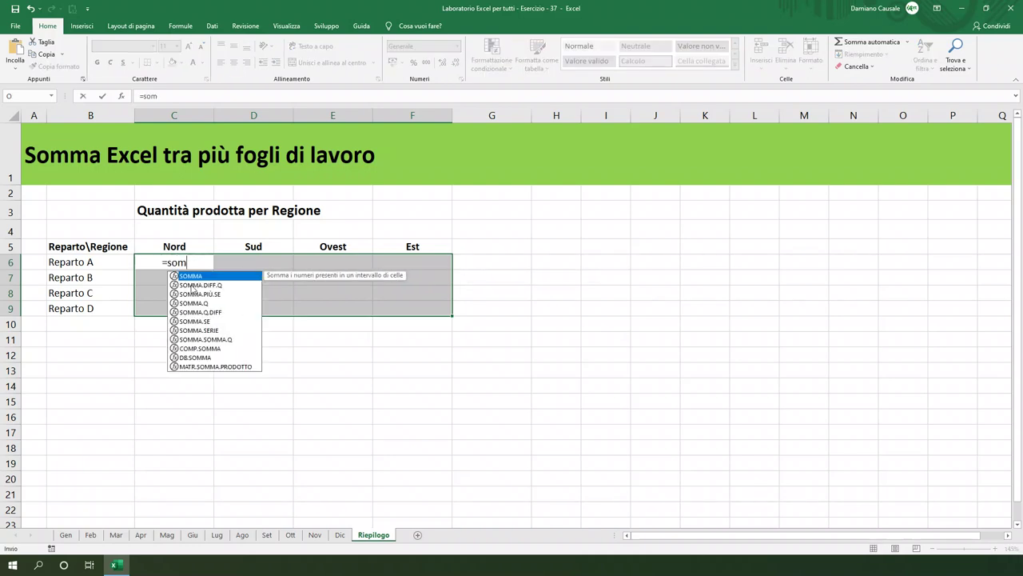
double_click(196, 275)
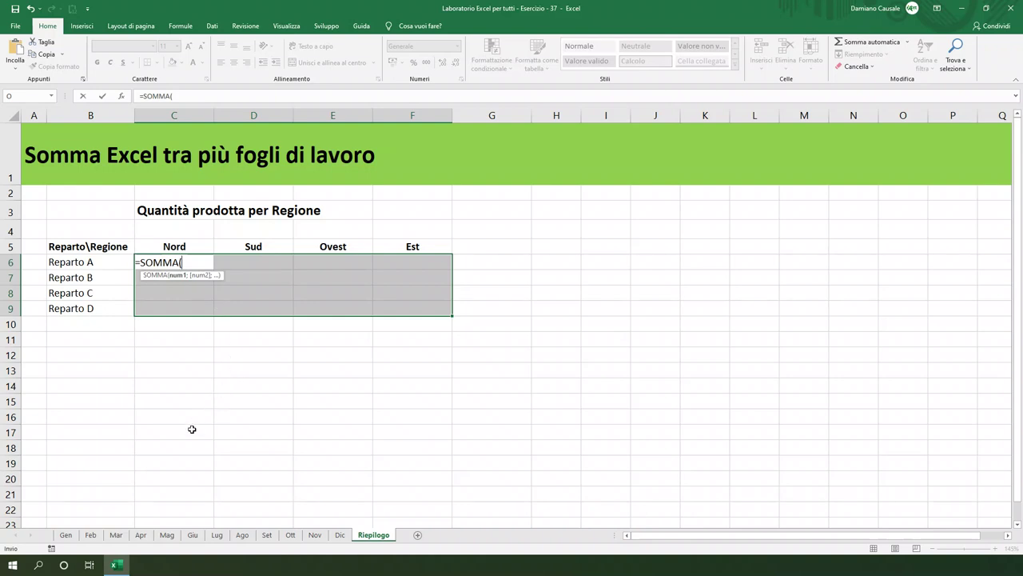
left_click(66, 535)
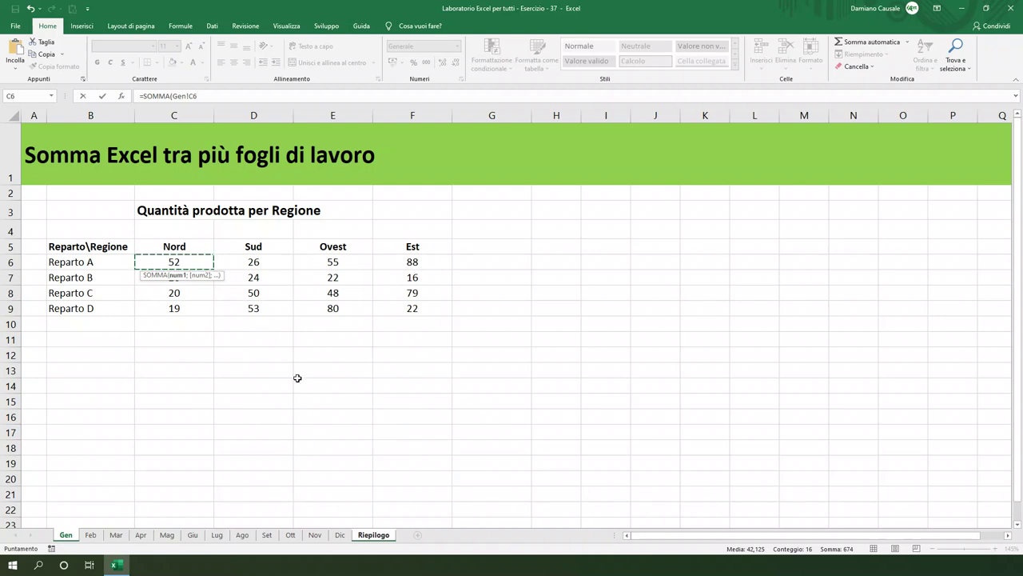
left_click(340, 536, "shift")
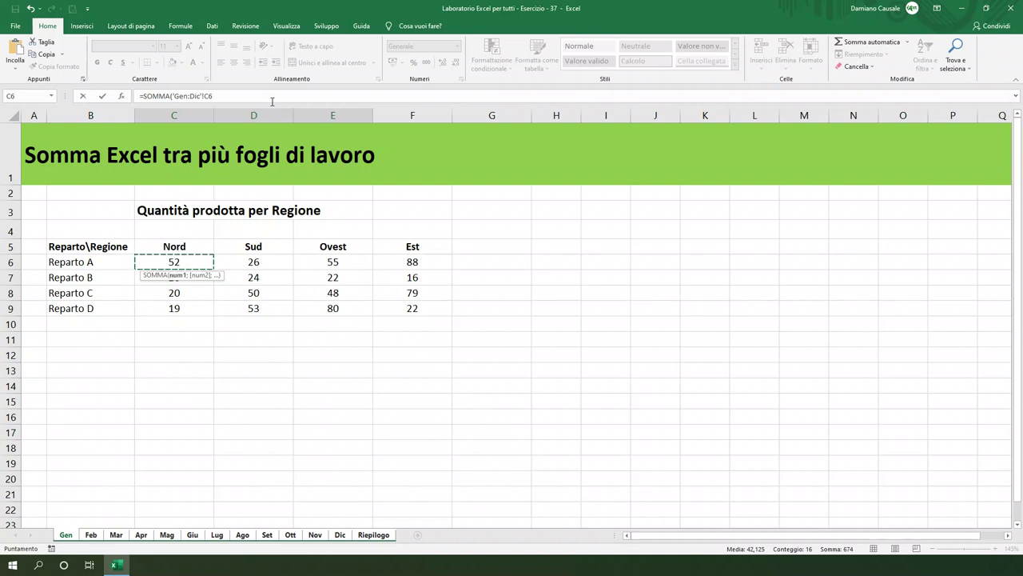
- Fill C6:F9 with =SOMMA(Gen:Dic!C6) using Ctrl+Enter, then spot-check cells like C7
key("ctrl+Return")
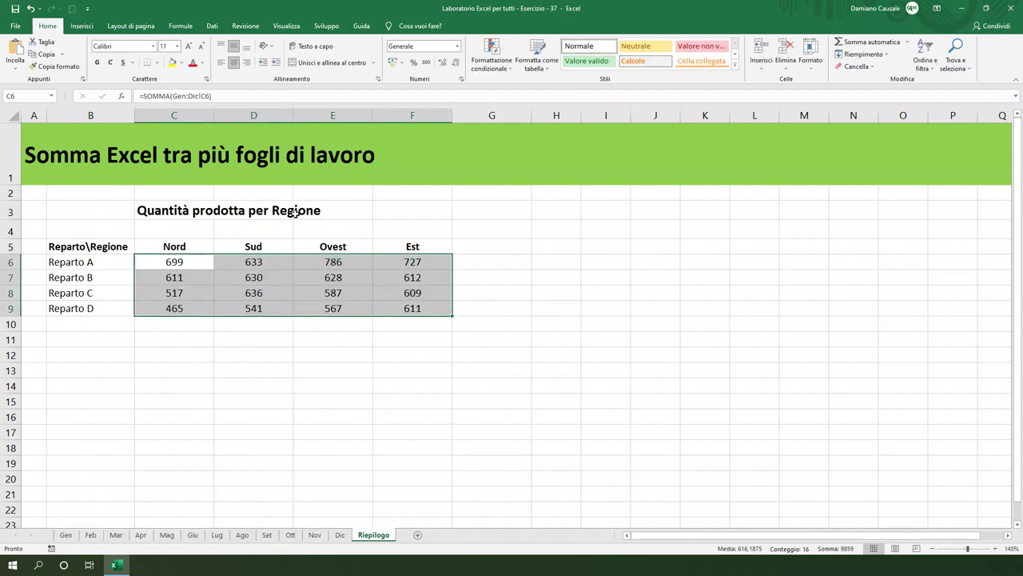
left_click(364, 350)
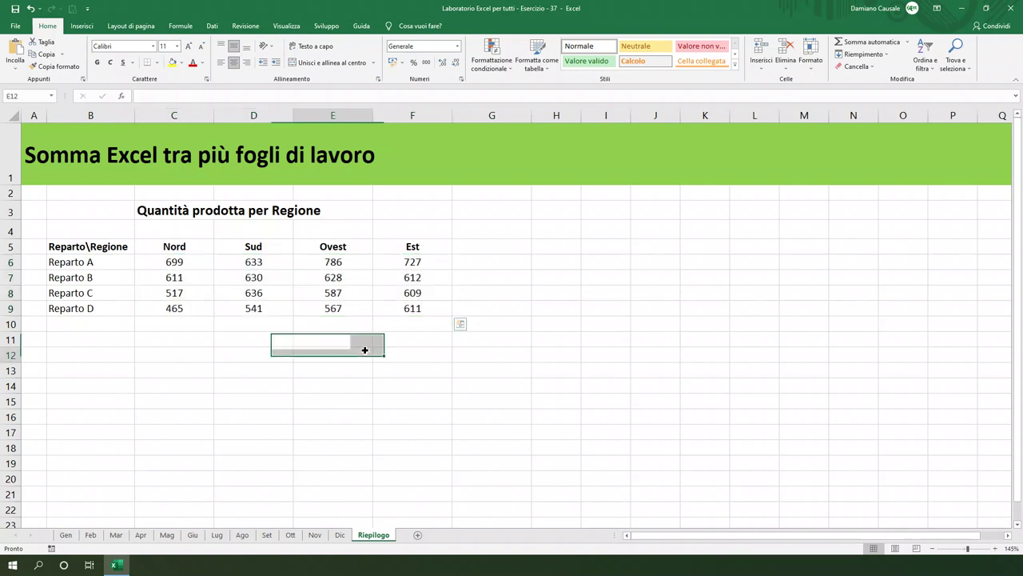
left_click(199, 283)
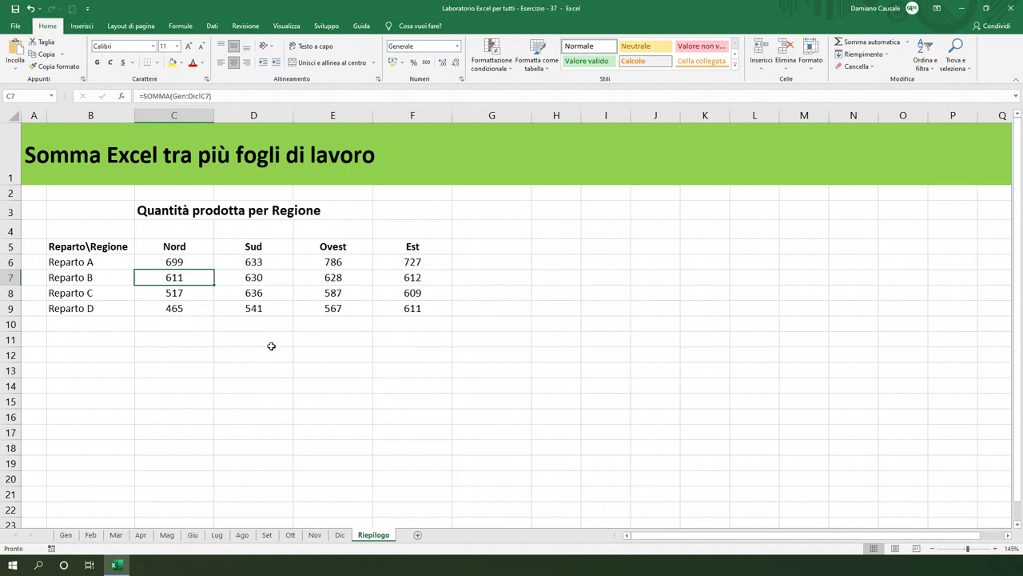
left_click(272, 344)
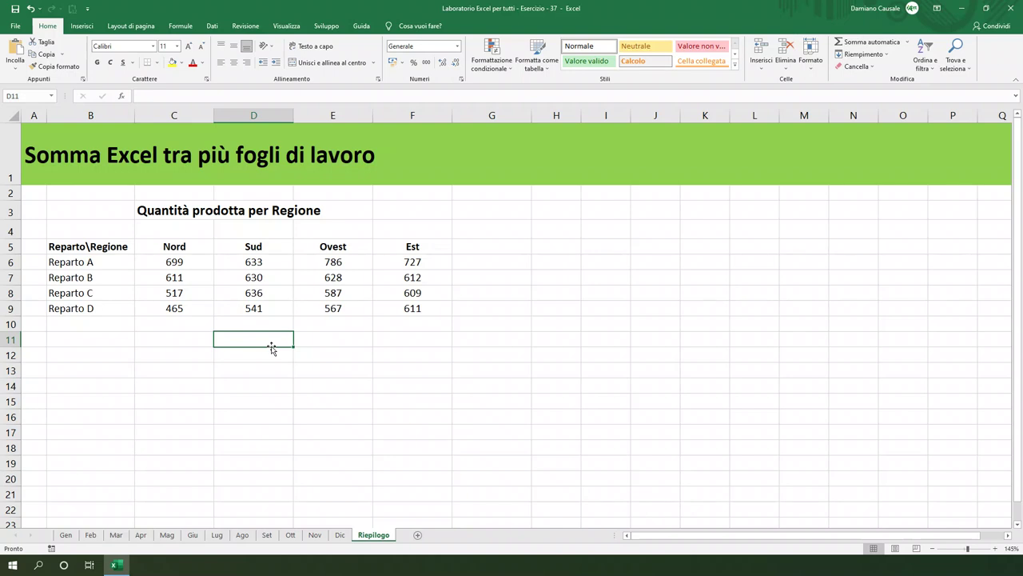
left_click(275, 325)
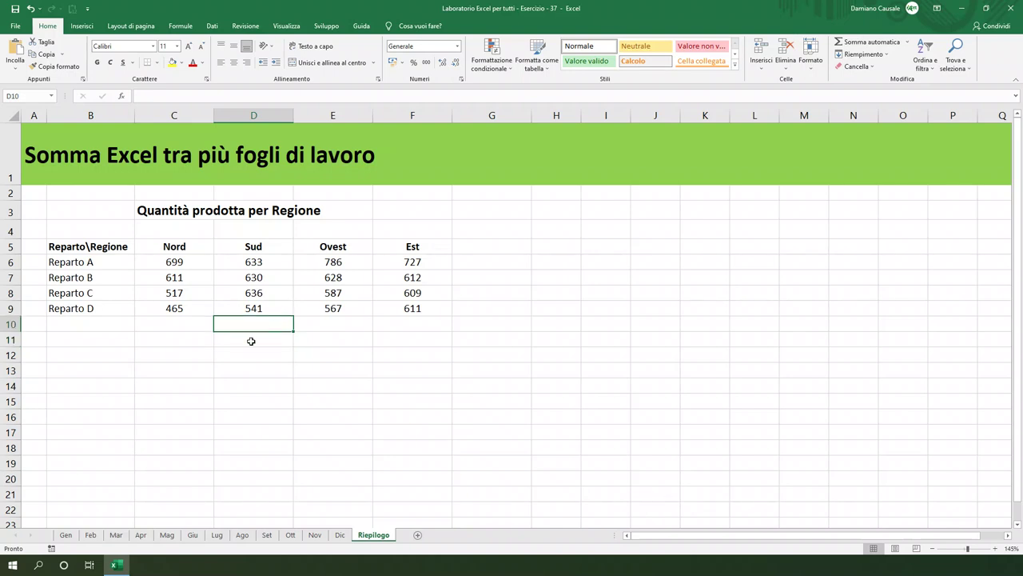
left_click(360, 356)
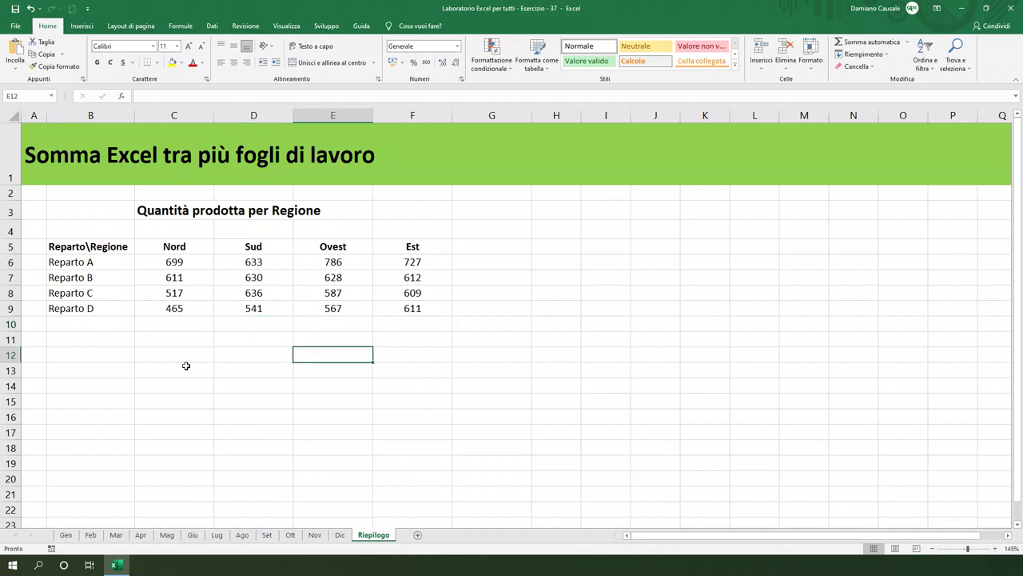